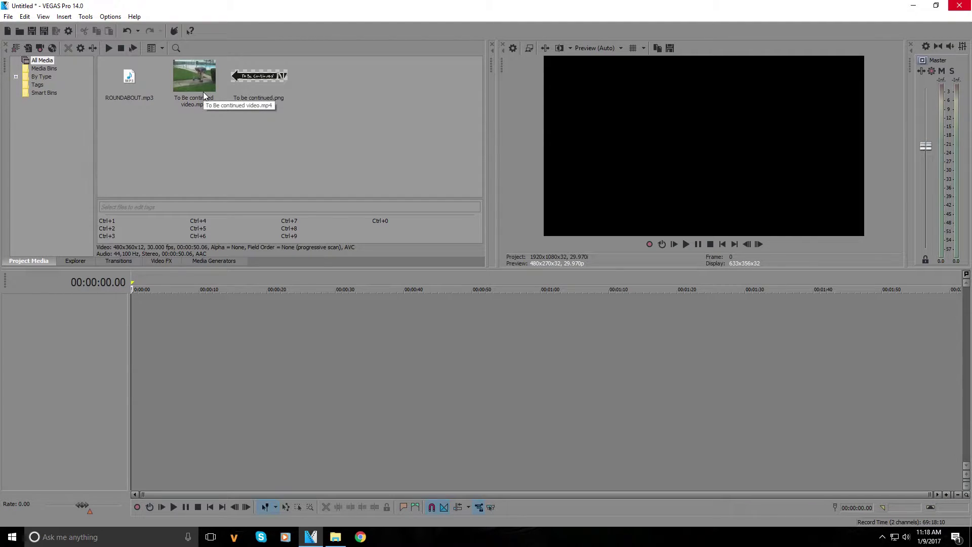
Place To Be continued video.mp4 on the timeline and match the project to 480x360, 30 fps.
drag(203, 92, 122, 308)
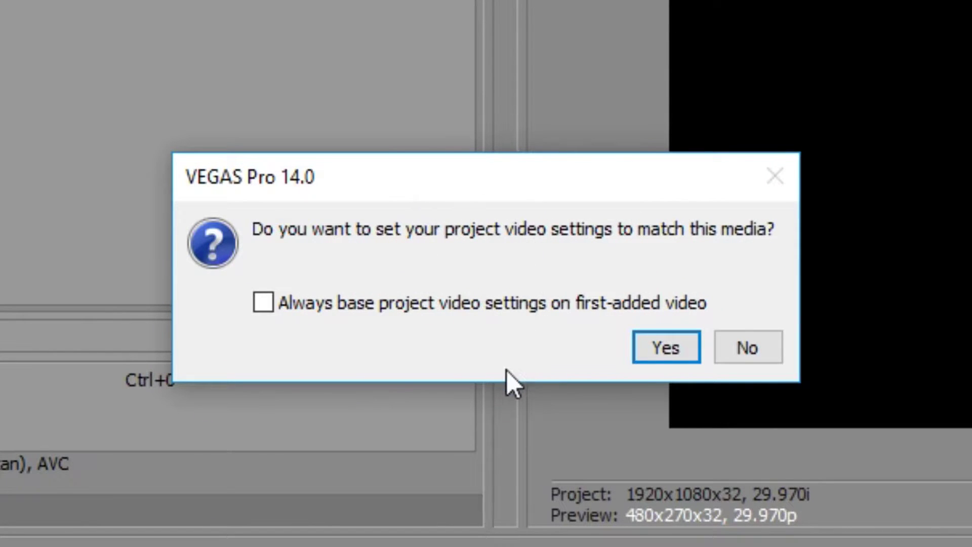
click(686, 356)
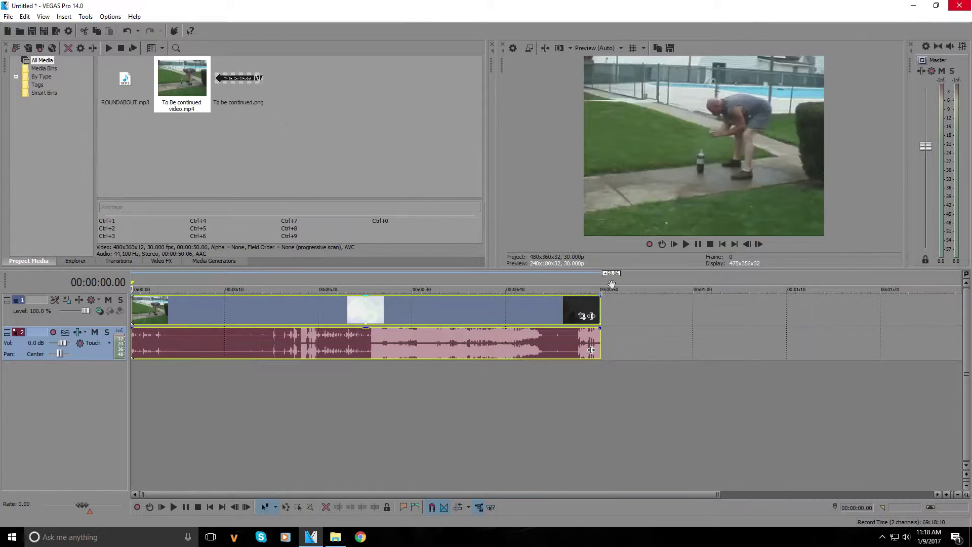
scroll(535, 307, up, 2)
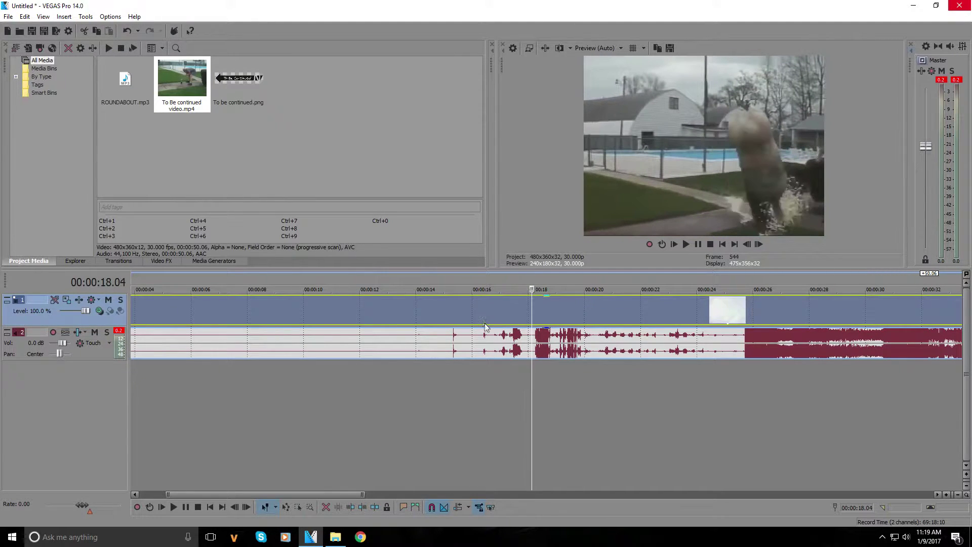
scroll(727, 374, up, 2)
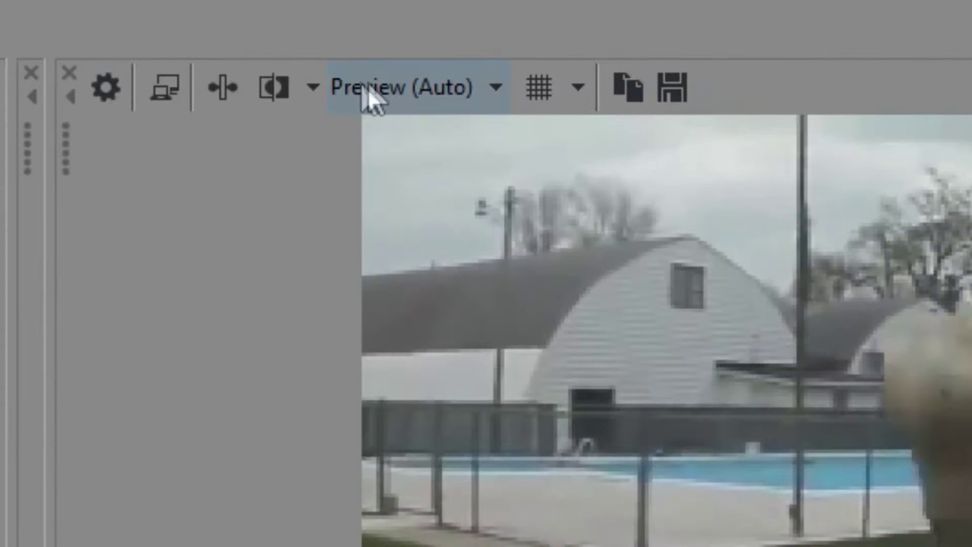
Set the preview quality to Best (Full).
click(590, 47)
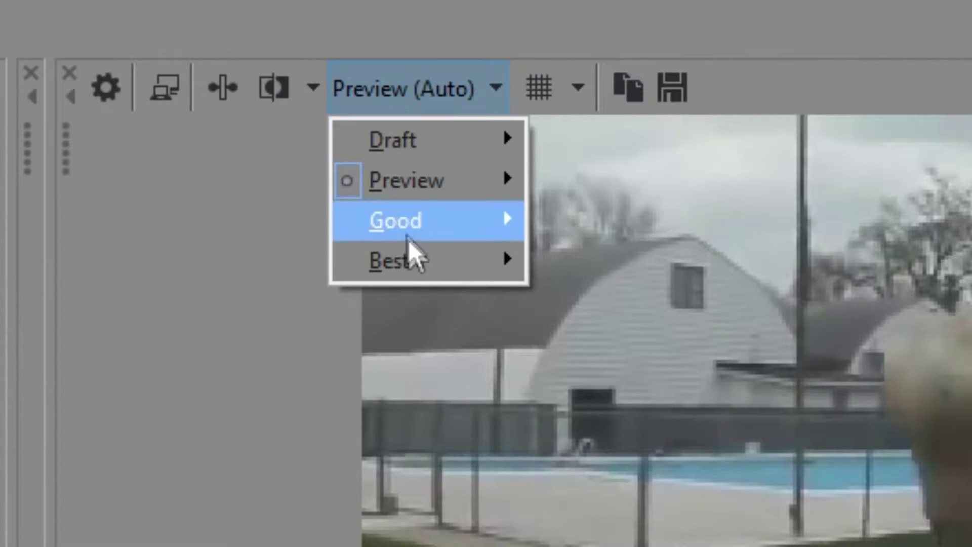
mouse_move(478, 269)
click(608, 305)
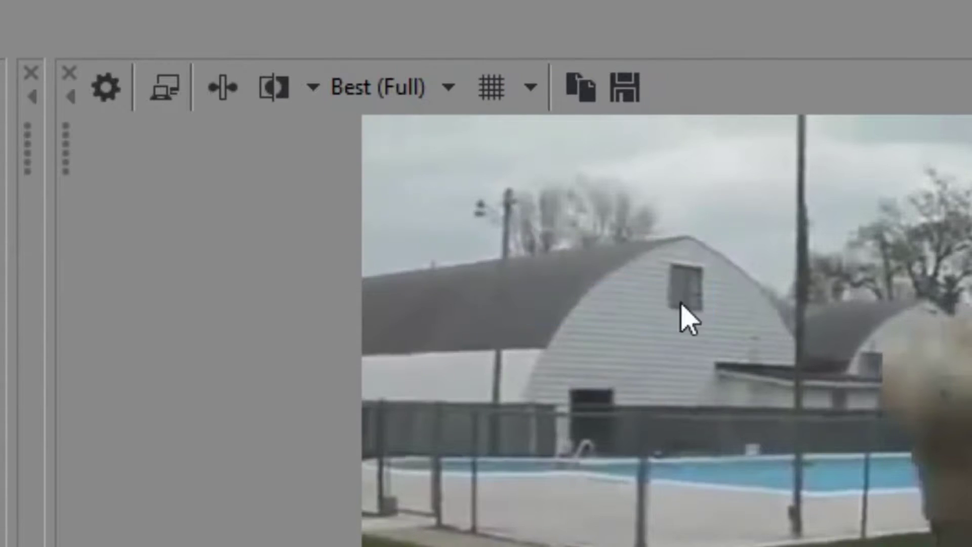
Save the frame at 00:00:18.04 as the snapshot tutorial.jpg.
click(630, 91)
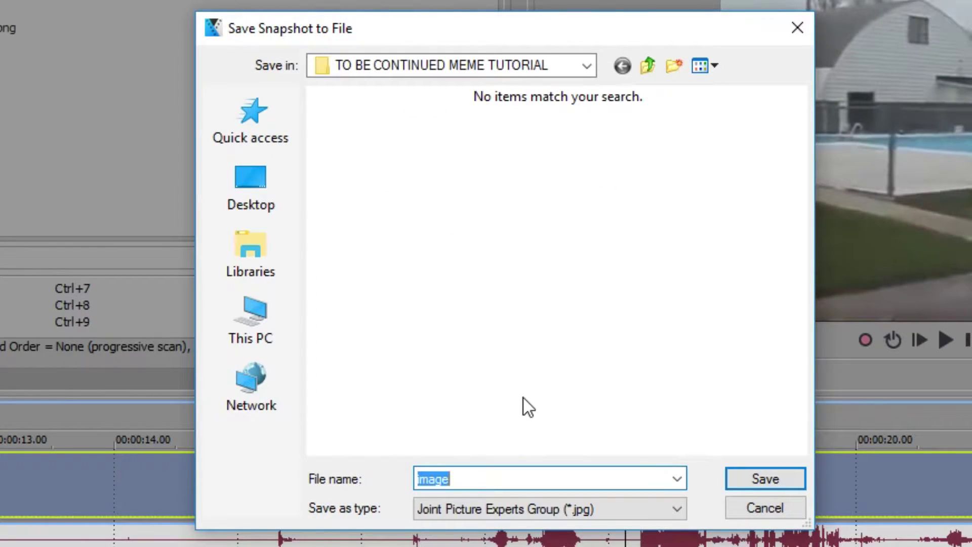
text(tutorial)
key(Return)
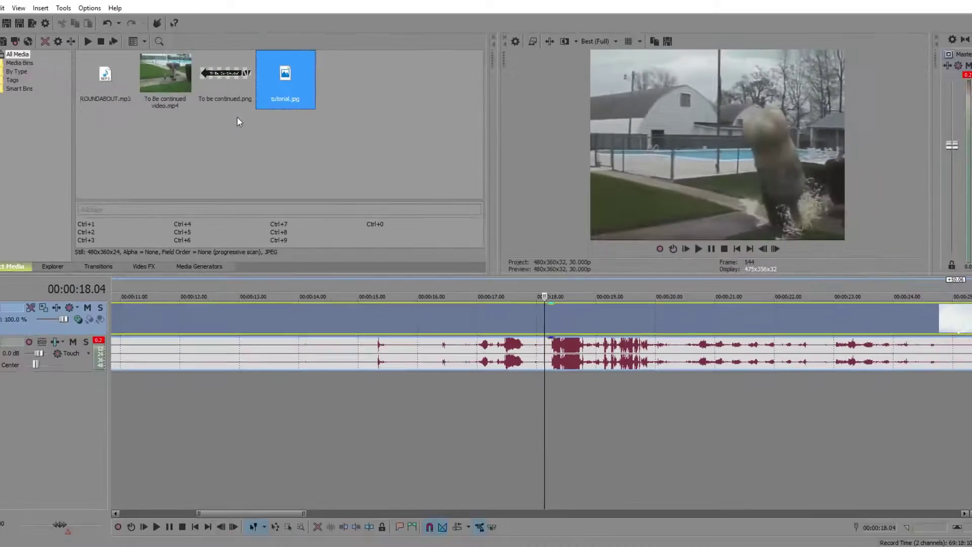
click(237, 117)
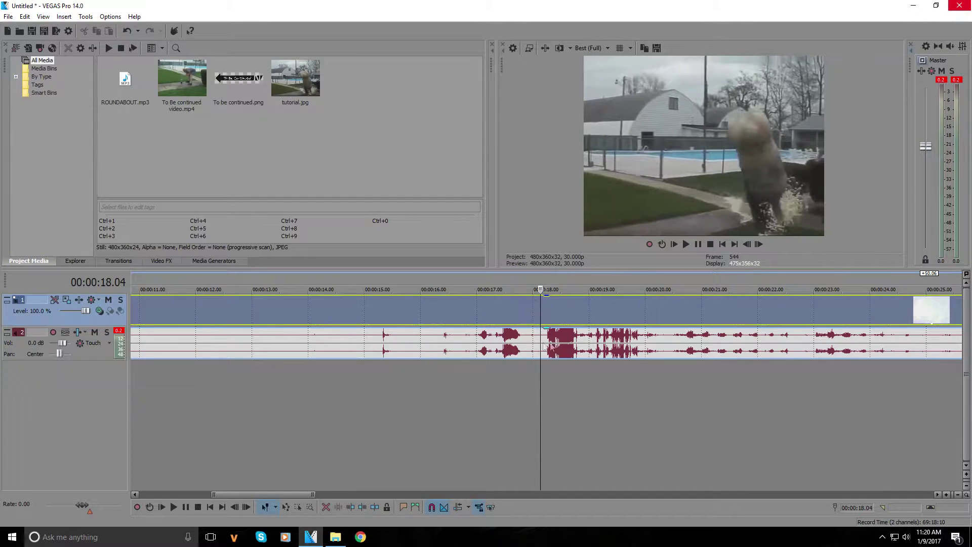
Split the video at 00:00:18.04, delete the rest, and place tutorial.jpg after the cut.
right_click(542, 309)
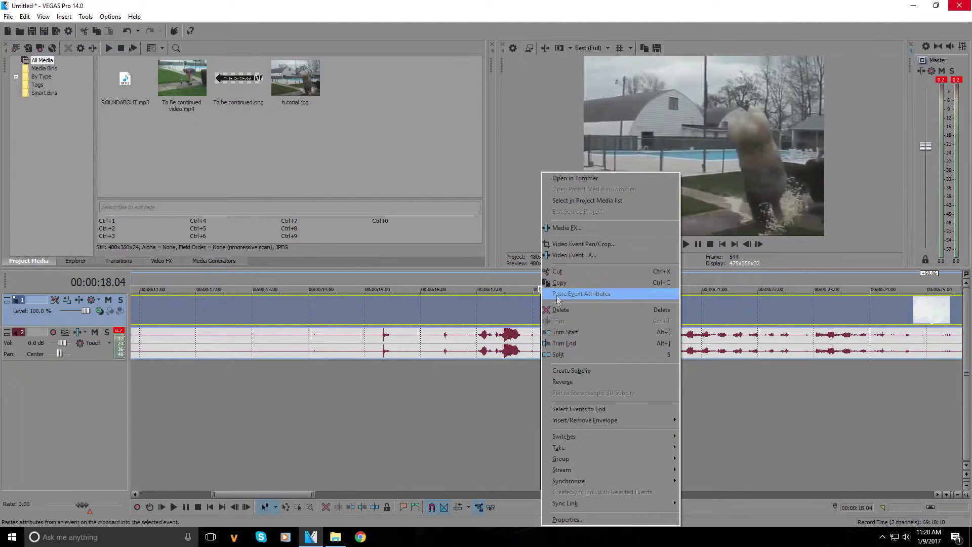
click(568, 353)
right_click(561, 311)
click(562, 310)
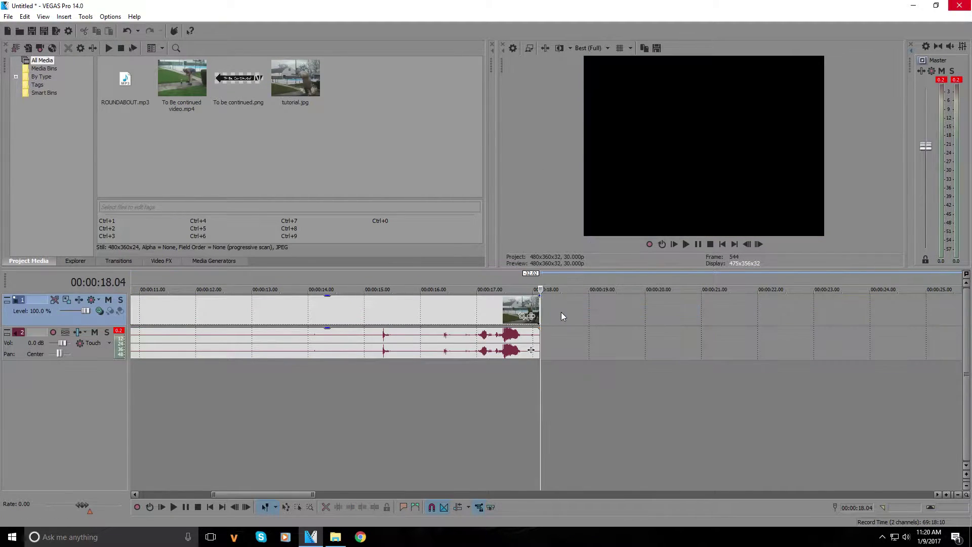
scroll(561, 312, down, 2)
drag(305, 87, 546, 314)
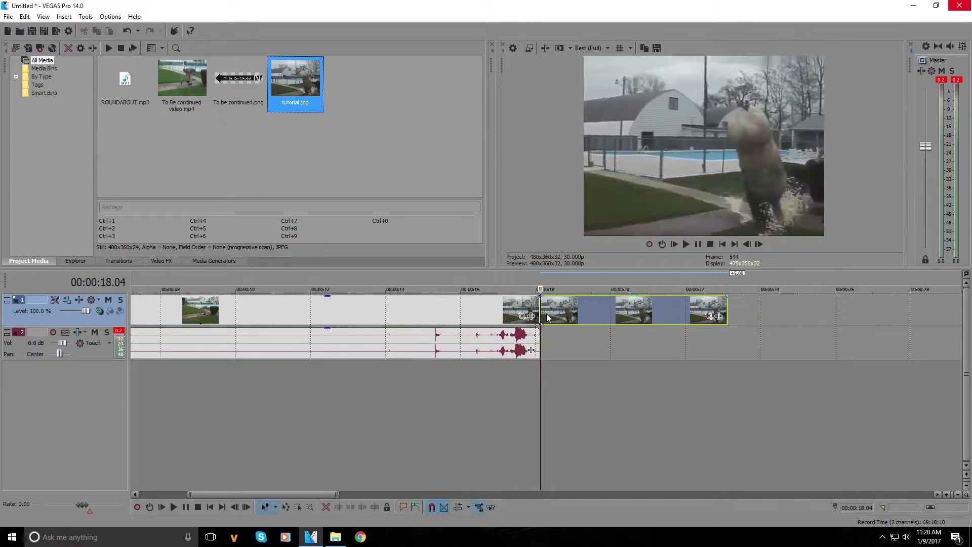
Return preview quality to Preview (Auto) and add To be continued.png above the still.
click(589, 47)
mouse_move(597, 75)
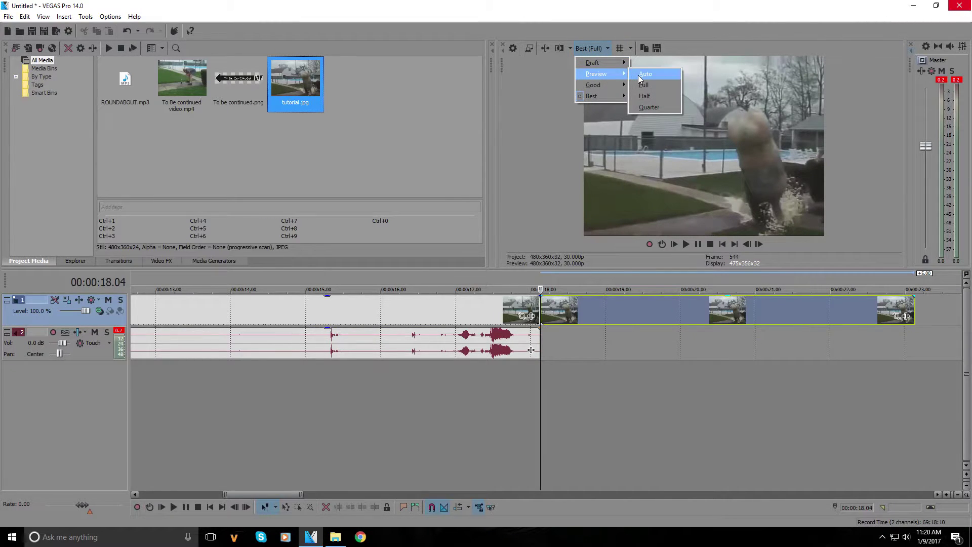
click(640, 75)
scroll(562, 327, down, 3)
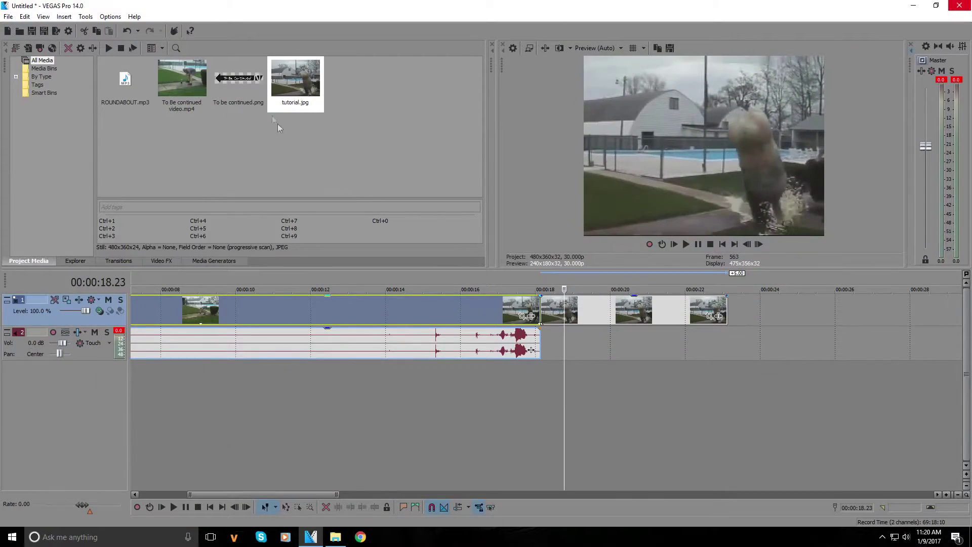
drag(239, 81, 543, 301)
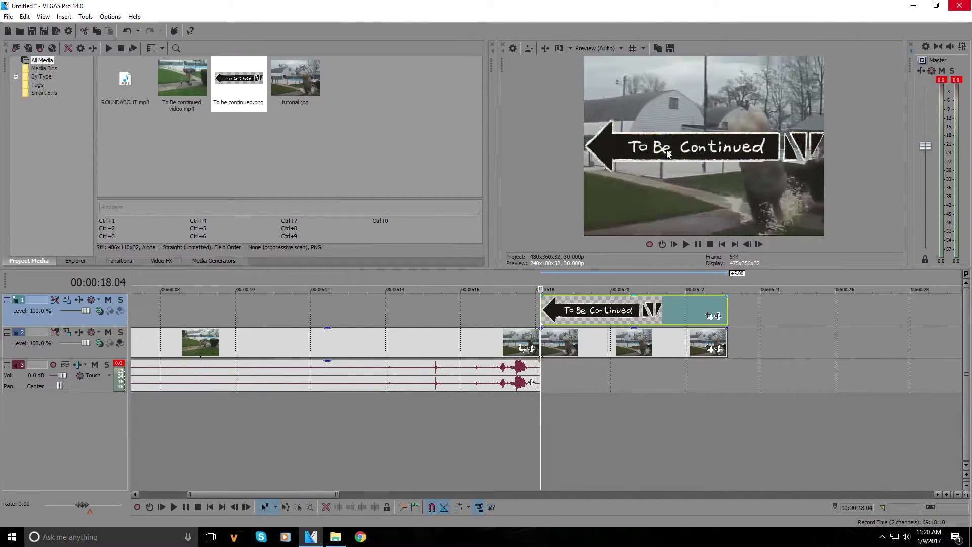
Use Pan/Crop with Match Output Aspect to shrink the arrow into the lower-right corner.
right_click(627, 313)
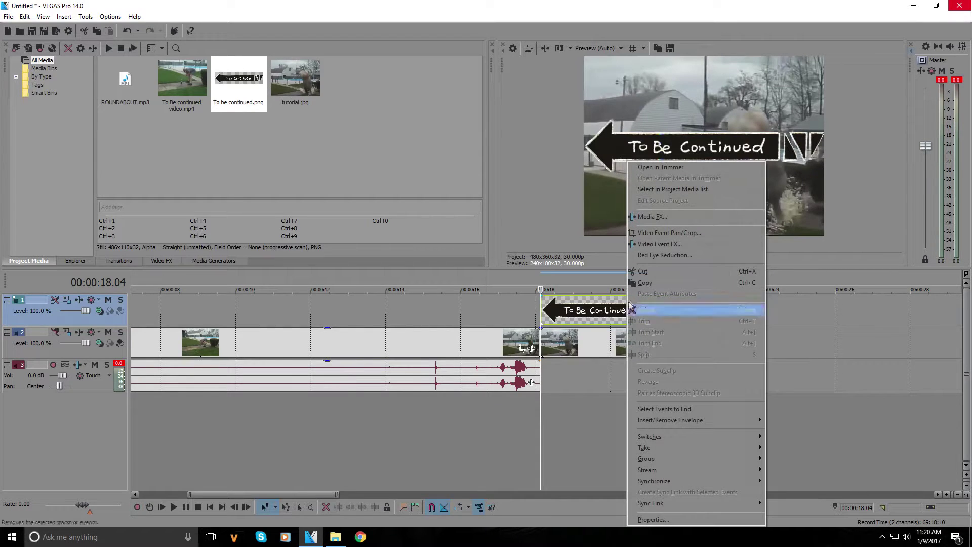
click(656, 235)
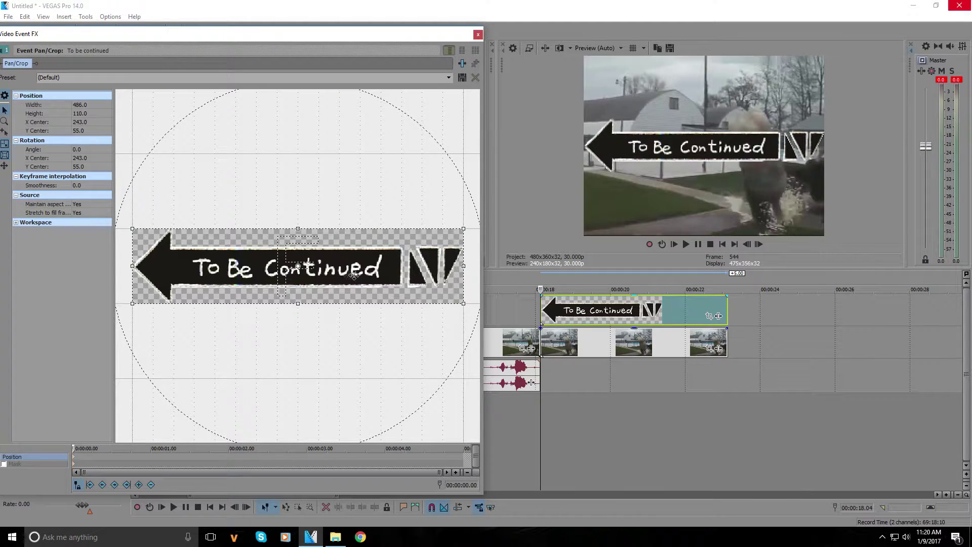
right_click(326, 277)
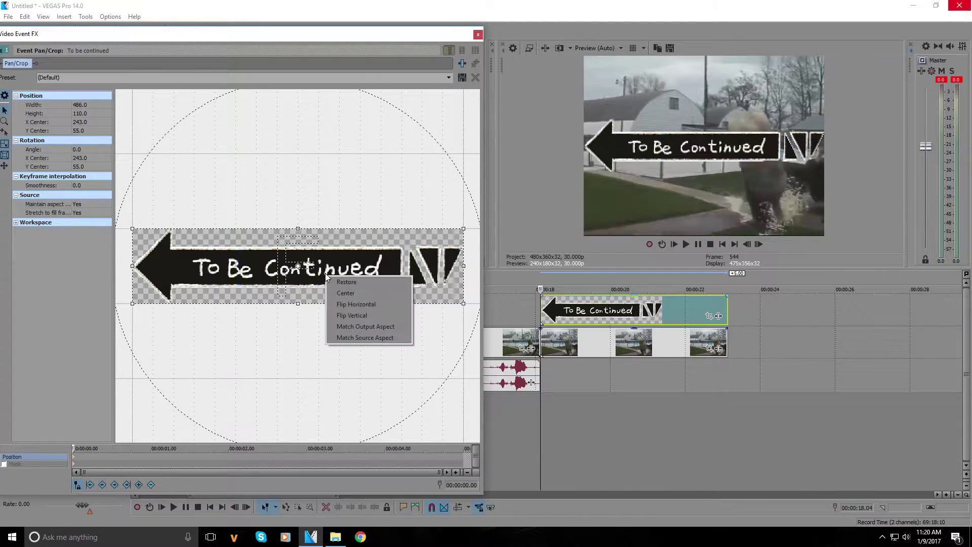
click(365, 327)
drag(347, 302, 464, 390)
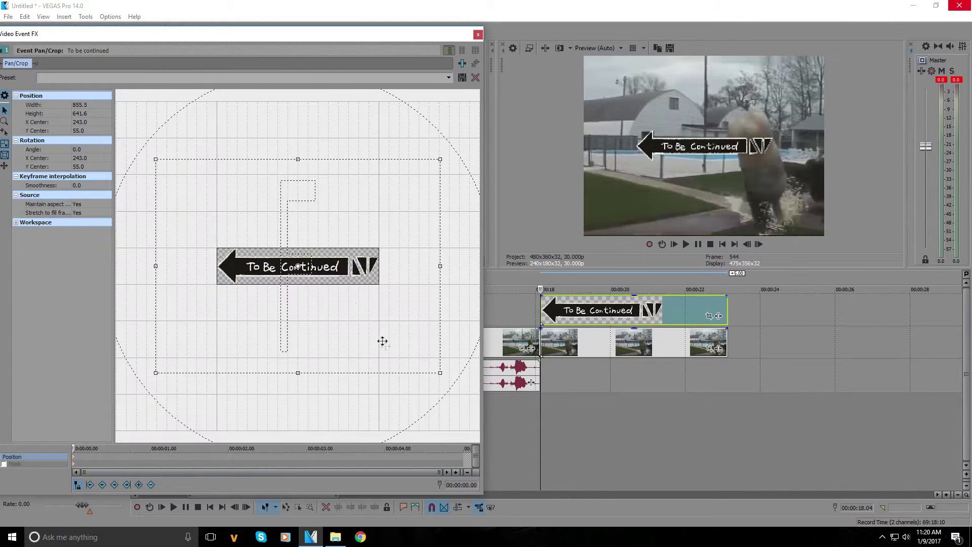
drag(440, 374, 446, 381)
drag(426, 341, 327, 213)
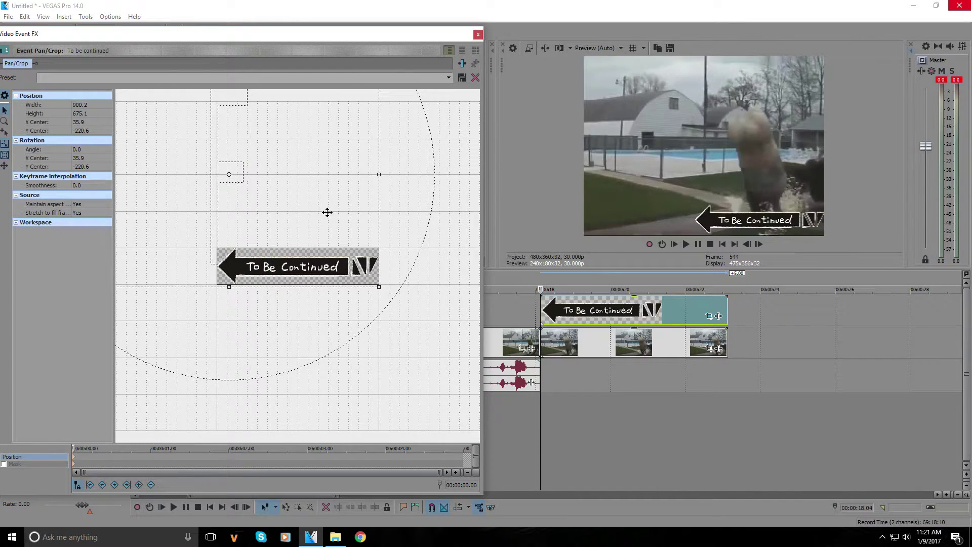
click(477, 33)
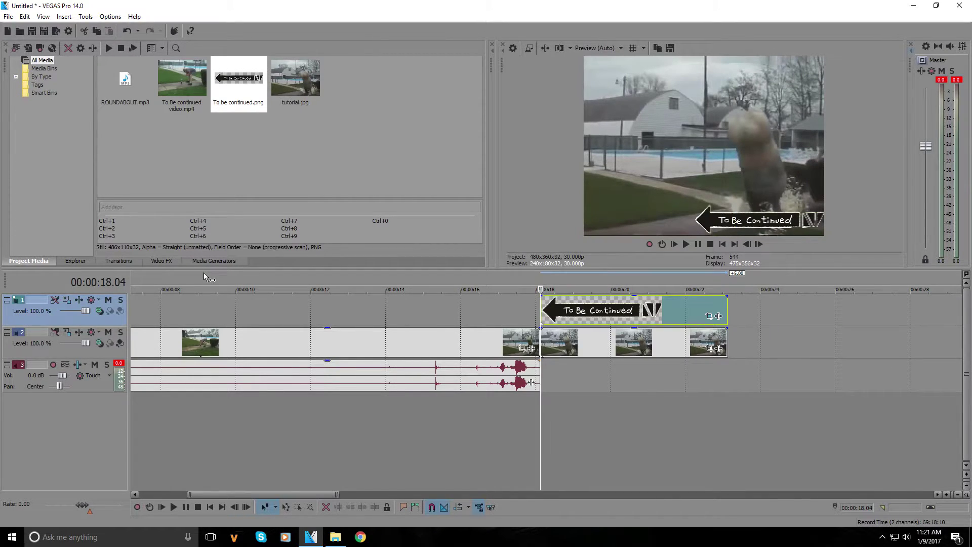
Apply the Color Corrector 'To Be Continued Preset' to the tutorial still for a sepia tone.
click(167, 261)
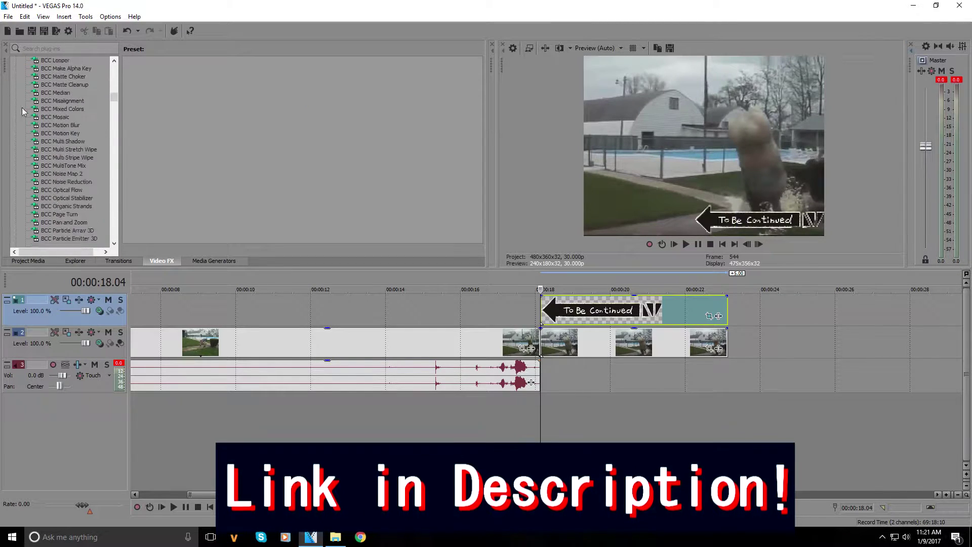
scroll(53, 80, down, 20)
scroll(30, 123, down, 15)
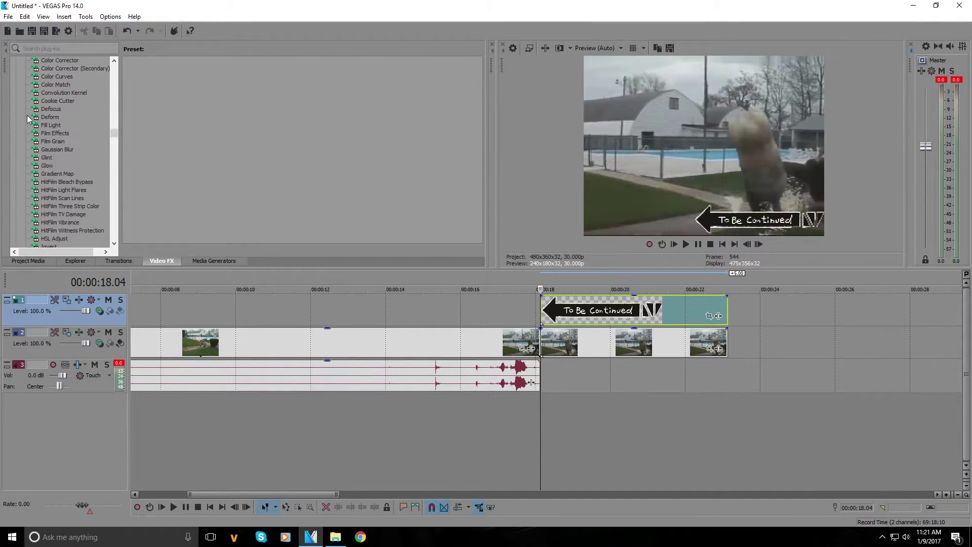
click(57, 84)
drag(267, 133, 580, 344)
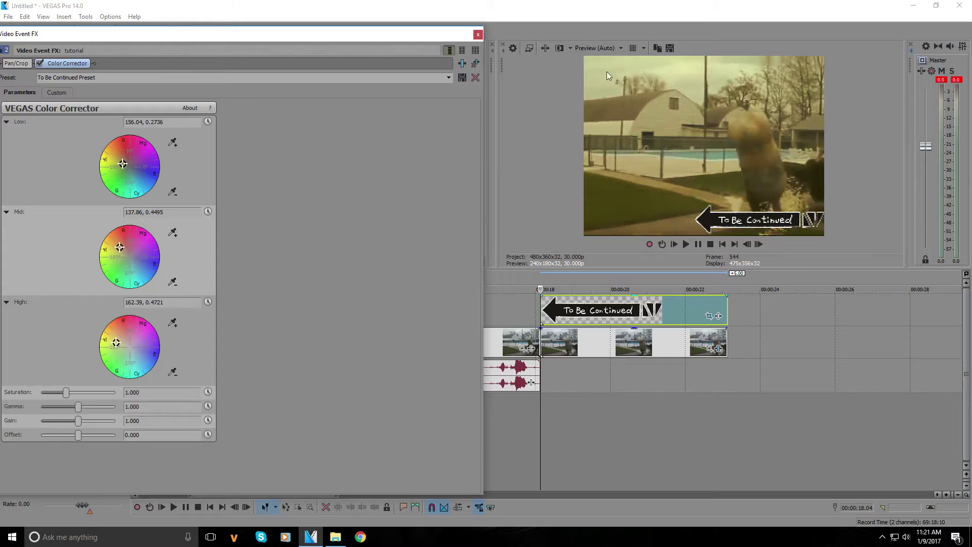
key(Escape)
scroll(409, 403, down, 5)
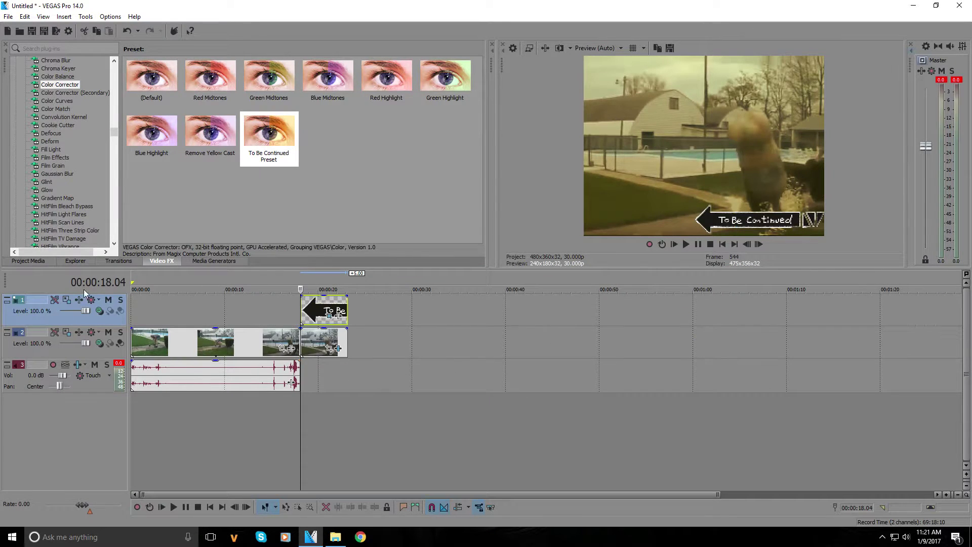
click(29, 261)
Add ROUNDABOUT.mp3 on a new audio track and play it to find the riff near 44 seconds.
drag(134, 78, 133, 402)
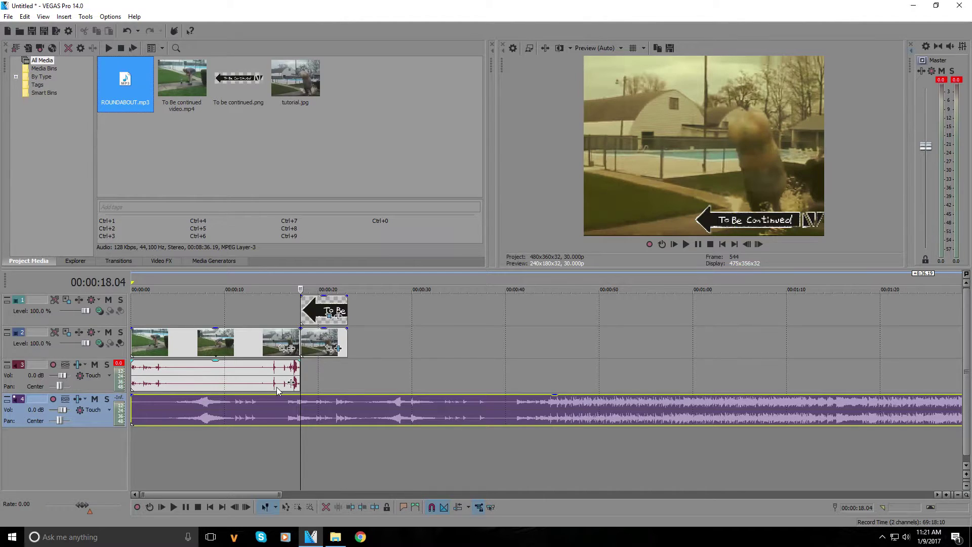
right_click(92, 421)
click(264, 421)
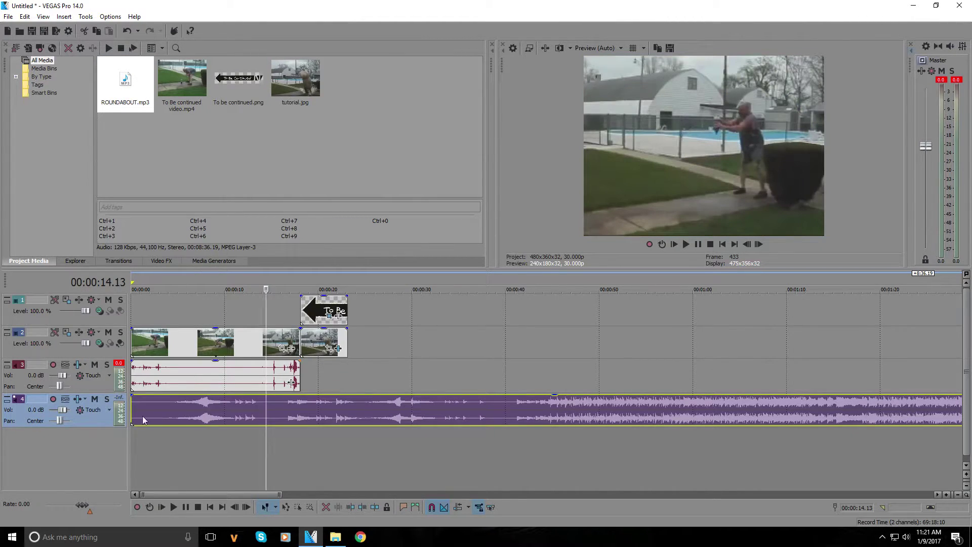
click(510, 409)
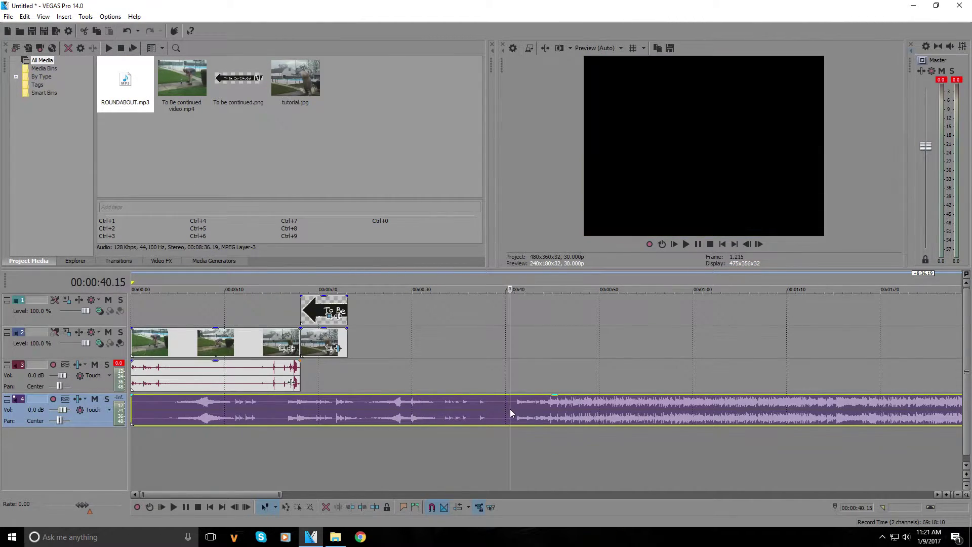
scroll(512, 412, up, 2)
key(space)
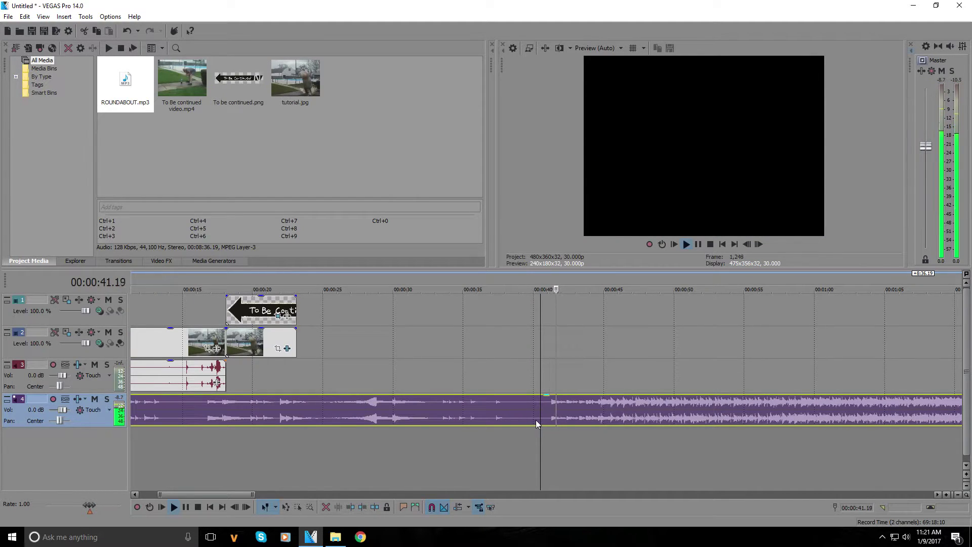
scroll(539, 419, up, 1)
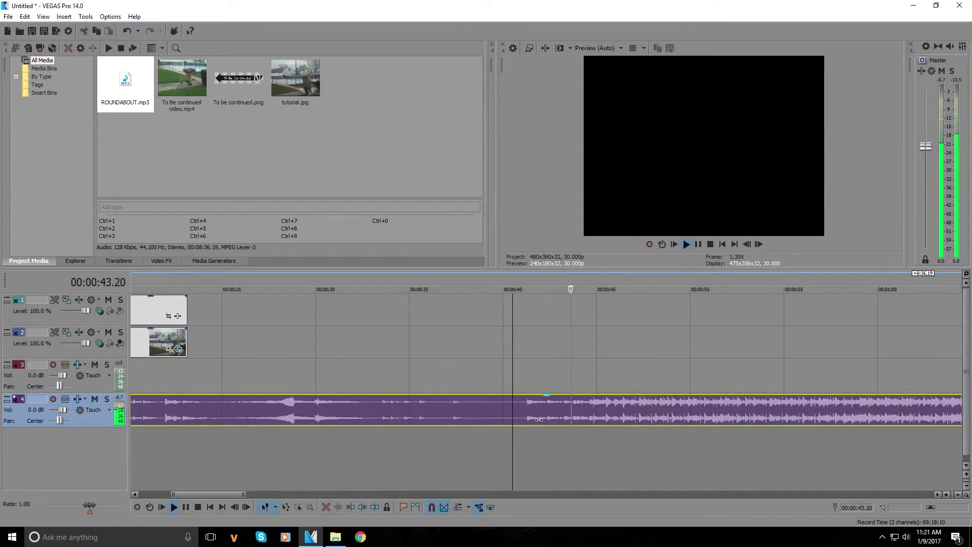
scroll(532, 419, up, 2)
key(space)
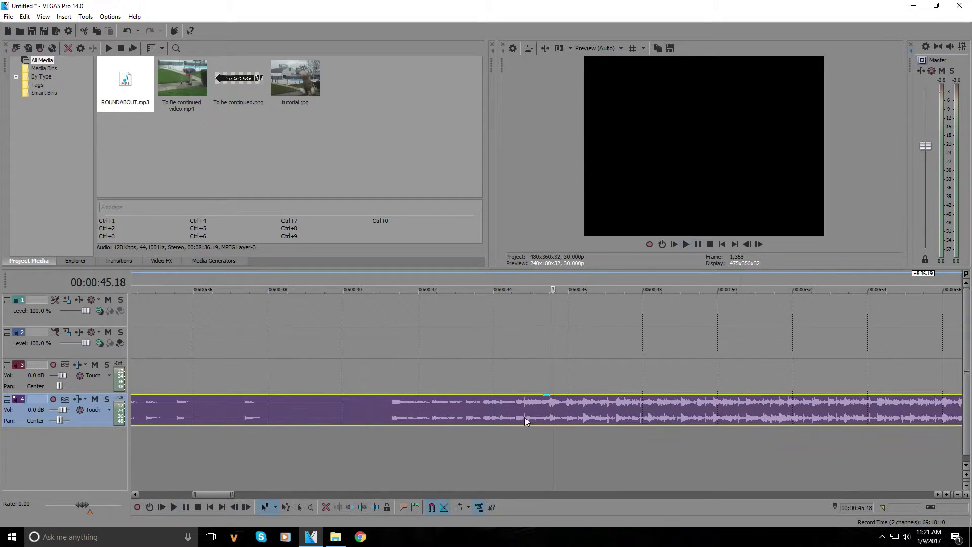
scroll(525, 404, up, 2)
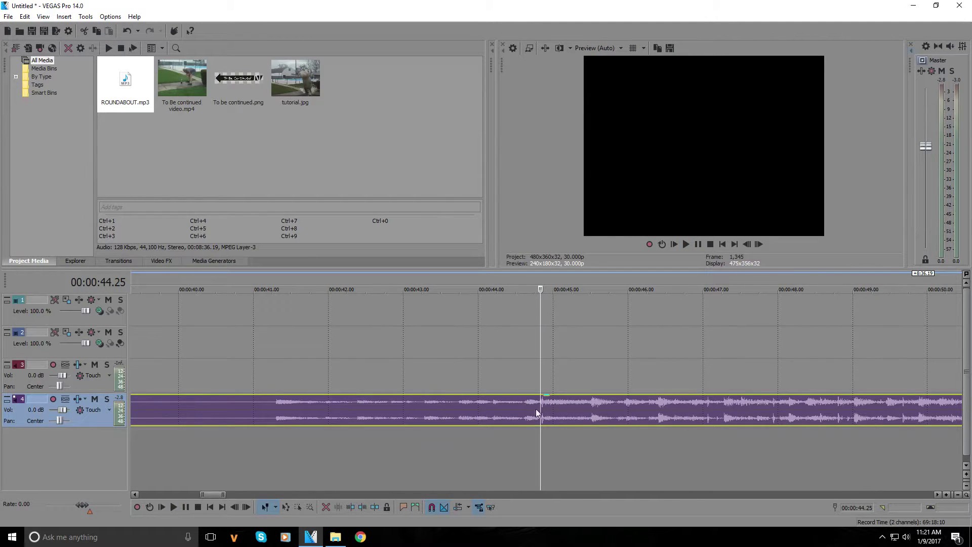
scroll(538, 415, up, 2)
key(space)
key(space)
Split the music at 44.25 seconds, delete the opening, and place the rest at 18 seconds.
double_click(543, 409)
click(541, 409)
key(s)
click(524, 406)
key(Delete)
click(573, 410)
key(Delete)
key(ctrl+z)
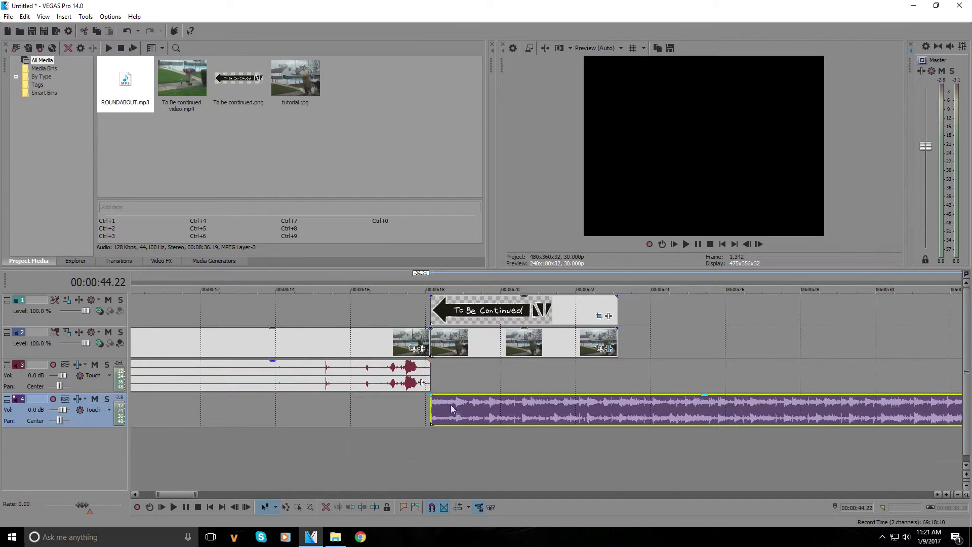
Extend the music back to 0, split all tracks near 11 seconds, and delete the early parts.
click(432, 346)
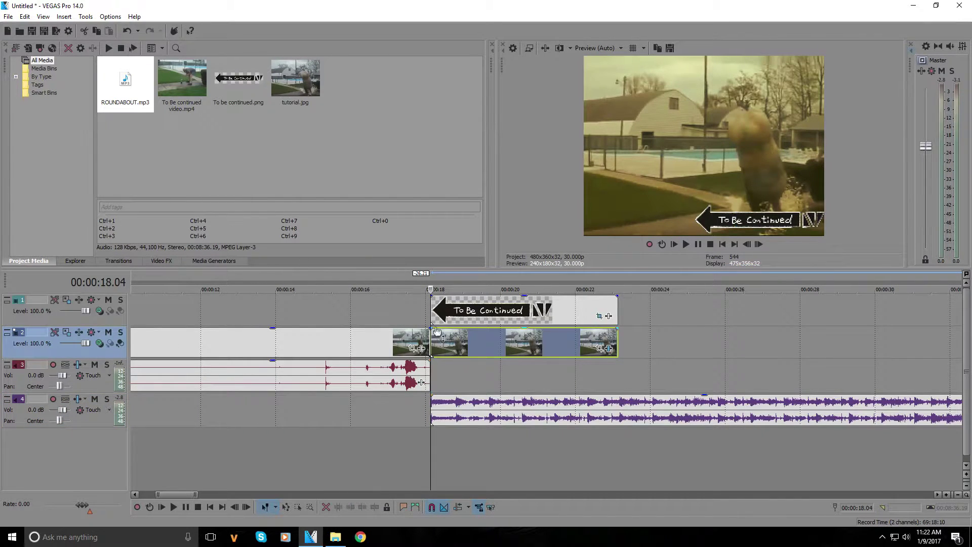
scroll(448, 337, up, 3)
scroll(559, 323, down, 2)
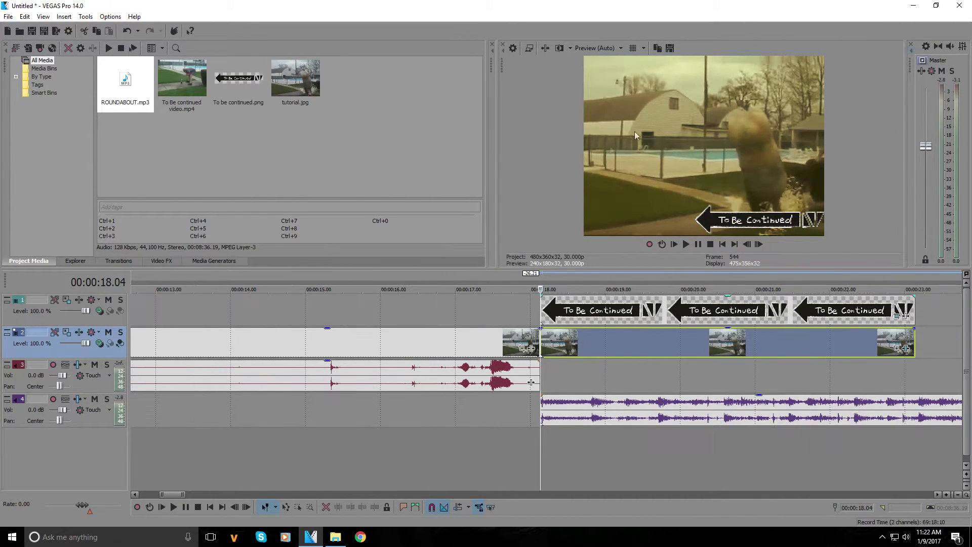
drag(541, 410, 19, 409)
scroll(435, 434, down, 5)
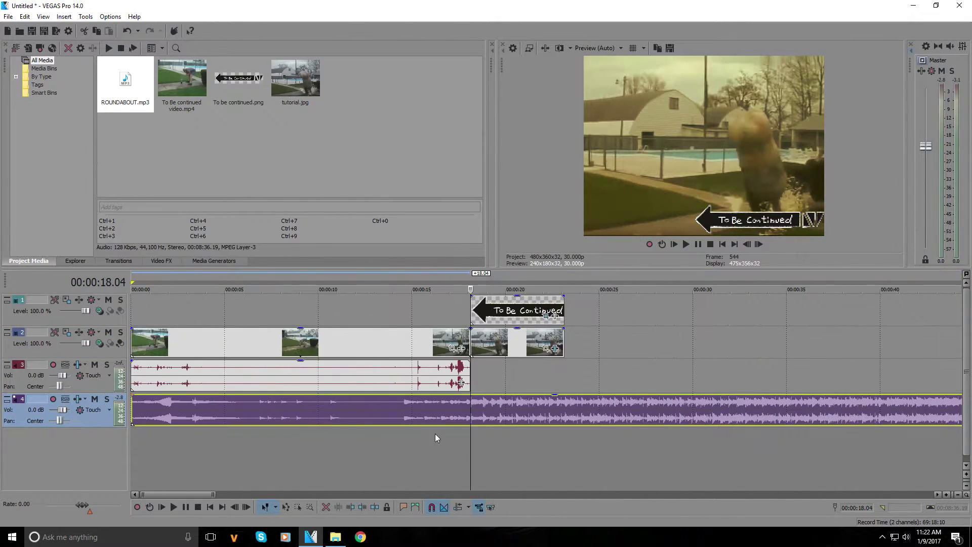
click(292, 378)
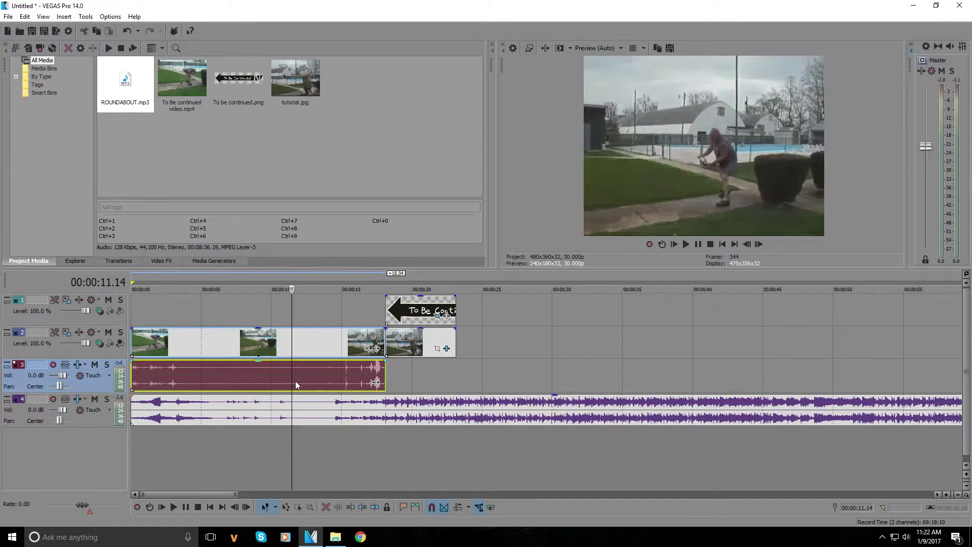
key(s)
click(293, 410)
key(s)
click(274, 411)
key(Delete)
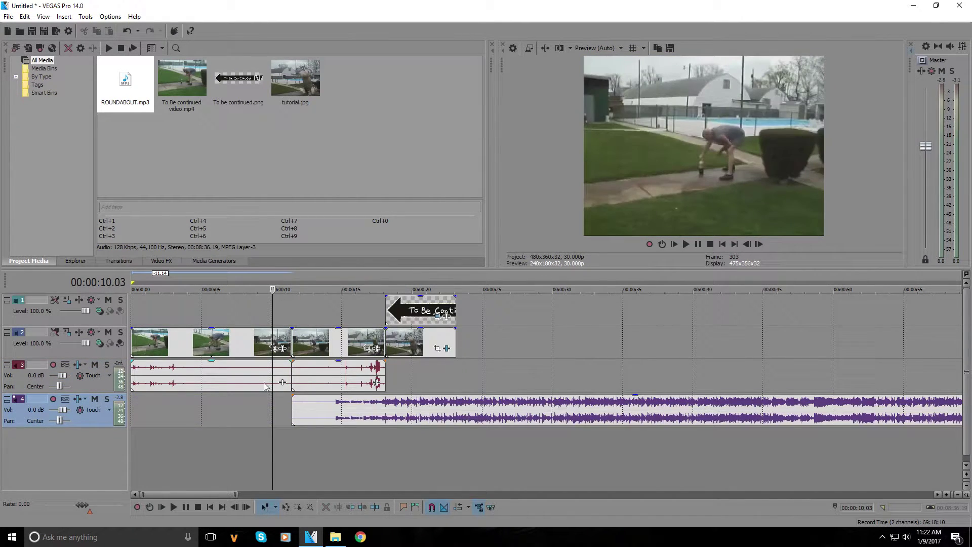
click(264, 387)
key(Delete)
Move all events to 00:00:00 and trim every track to end at 00:00:10.21.
key(ctrl+a)
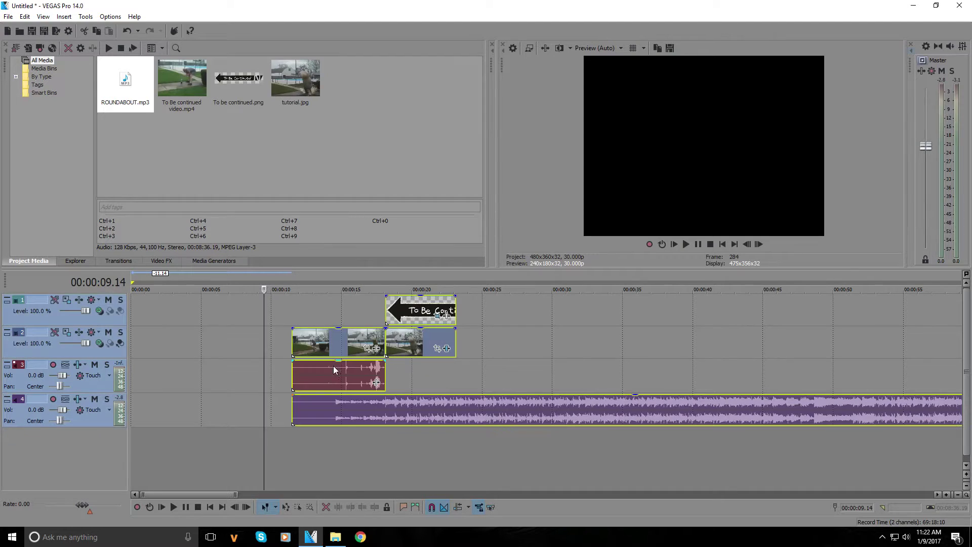
drag(334, 370, 173, 368)
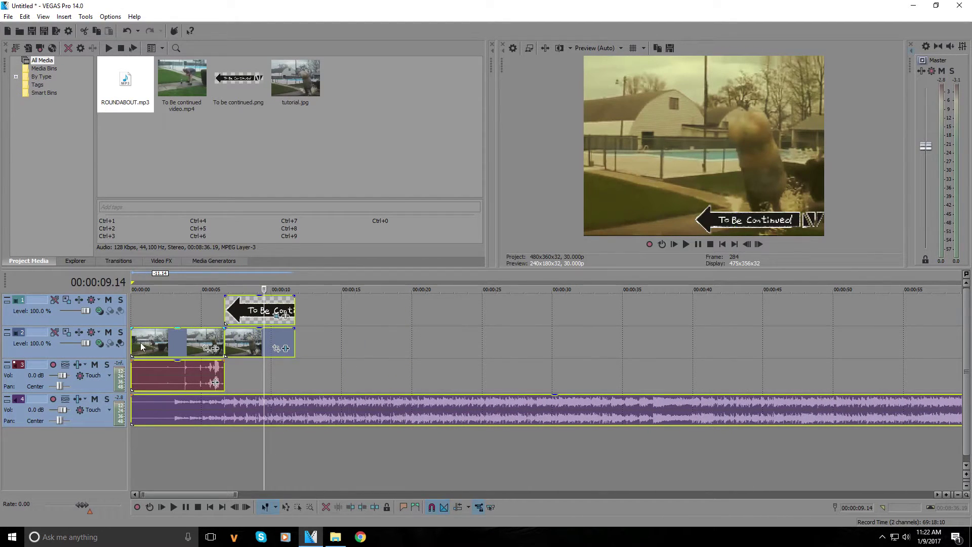
click(298, 411)
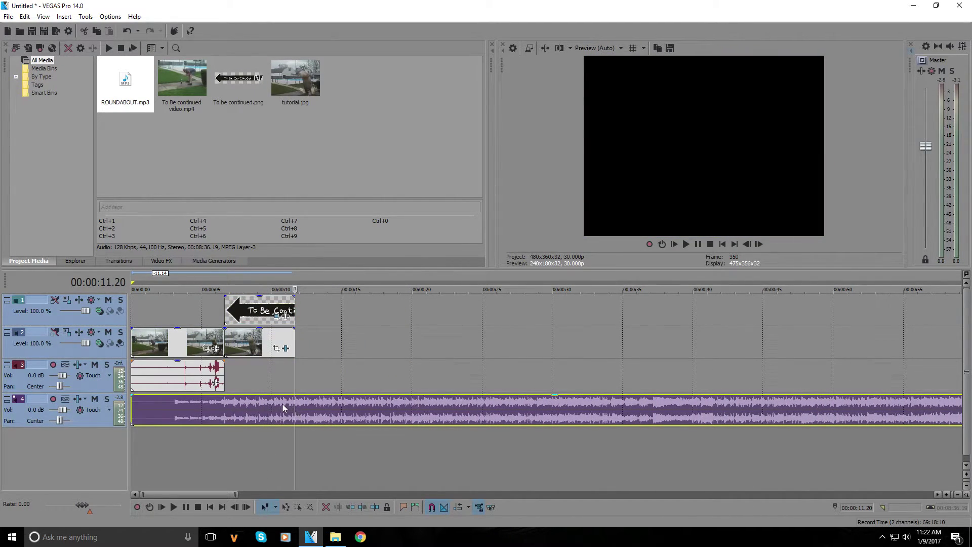
click(282, 413)
key(s)
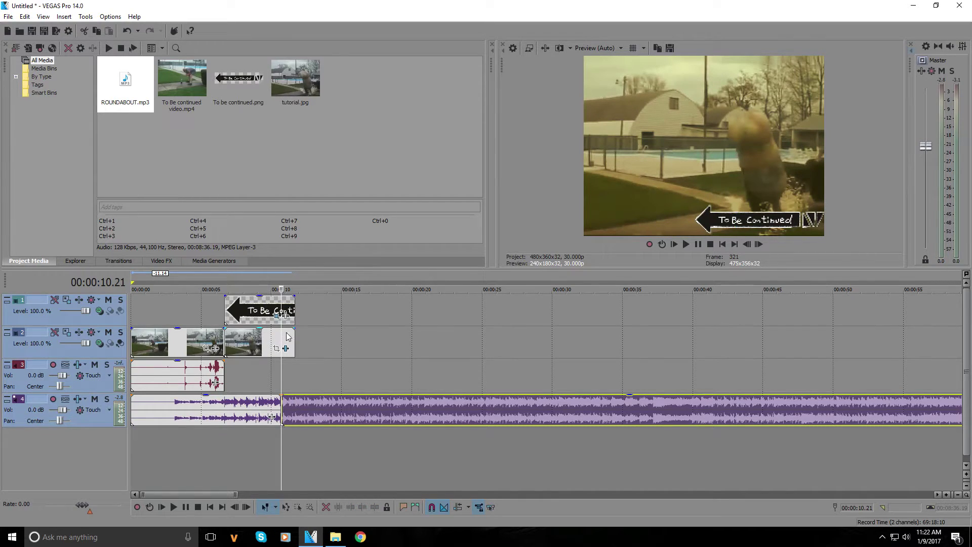
click(287, 339)
key(s)
ctrl+click(283, 302)
key(s)
key(Delete)
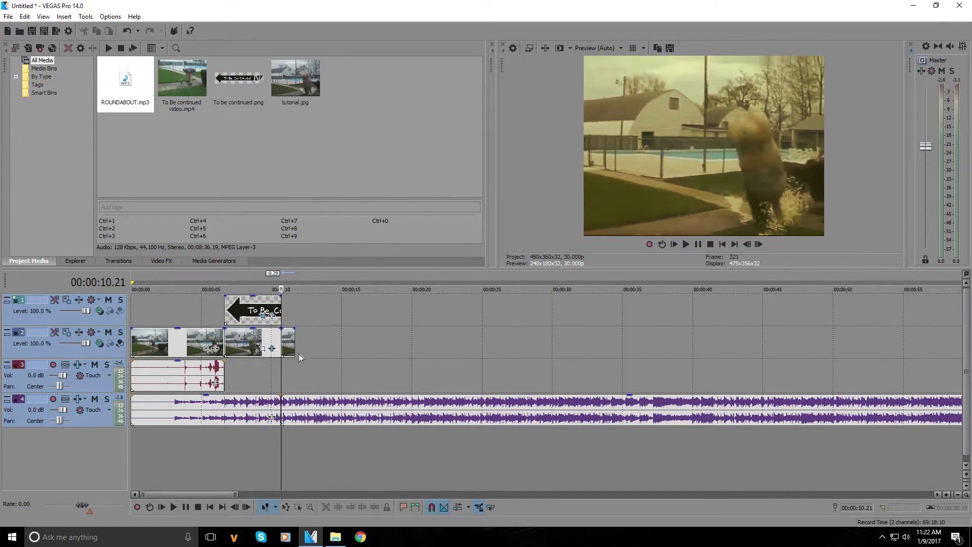
click(291, 411)
key(Delete)
click(279, 404)
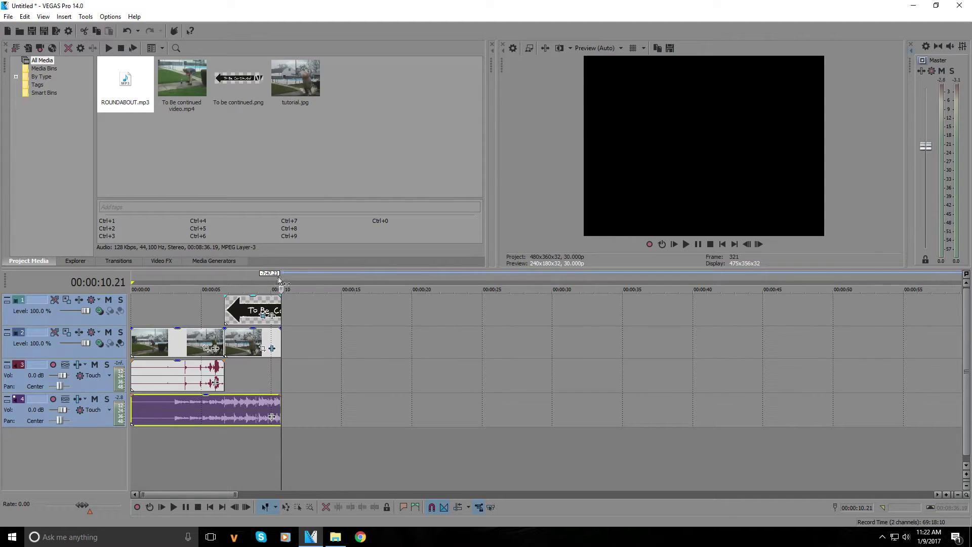
drag(279, 280, 132, 280)
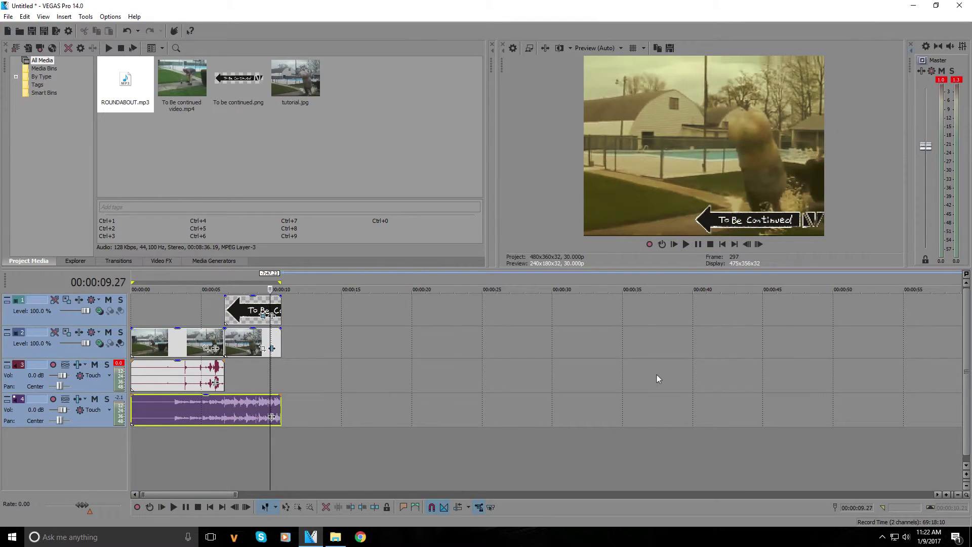
Mark a loop region from 00:00:00 to 00:00:10.21 on the ruler.
click(291, 387)
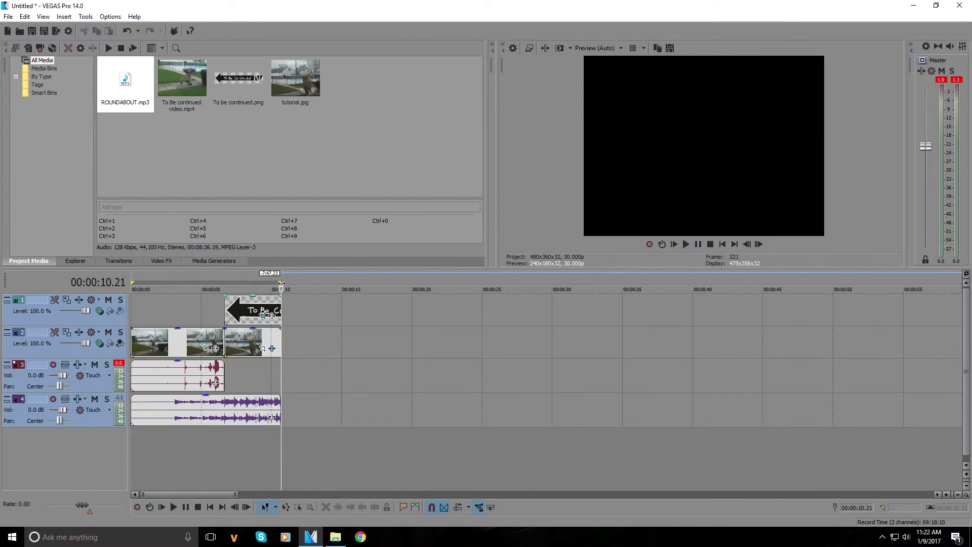
drag(283, 281, 131, 282)
Choose the Sony AVC/MVC Internet 1280x720-30p render template and browse for the output location.
click(55, 30)
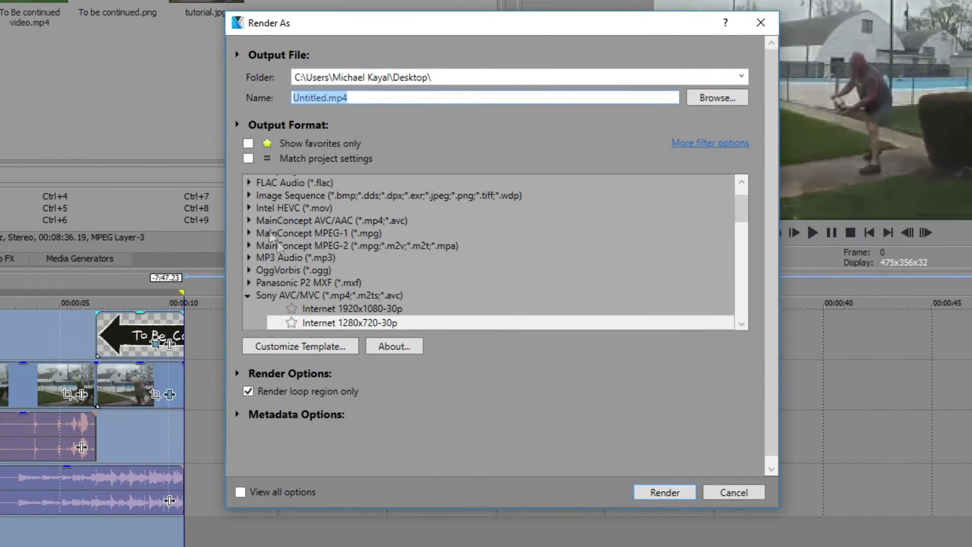
click(245, 296)
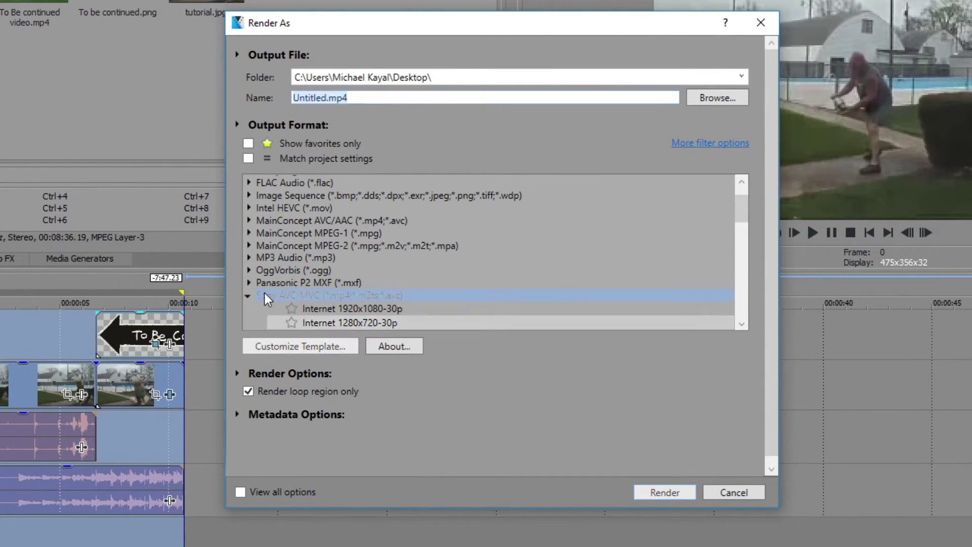
click(249, 296)
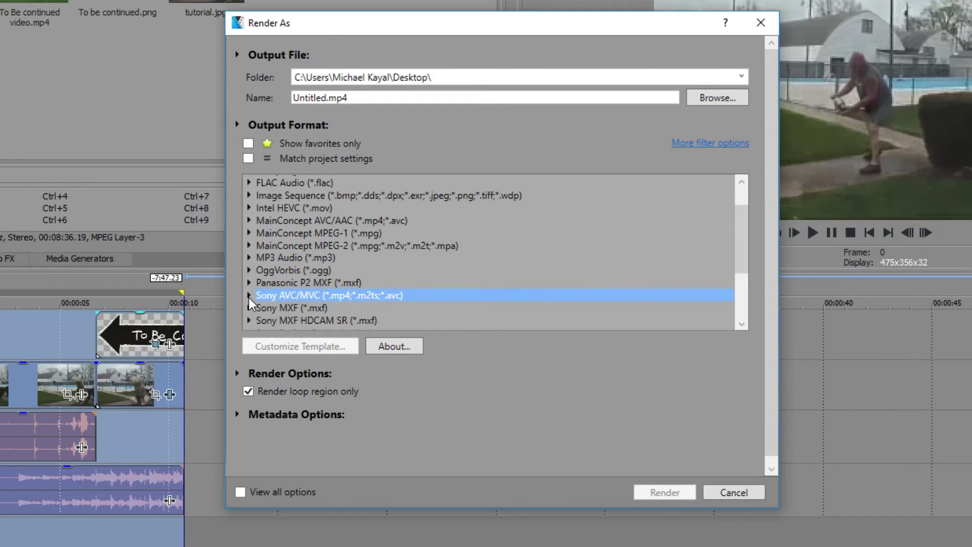
click(249, 296)
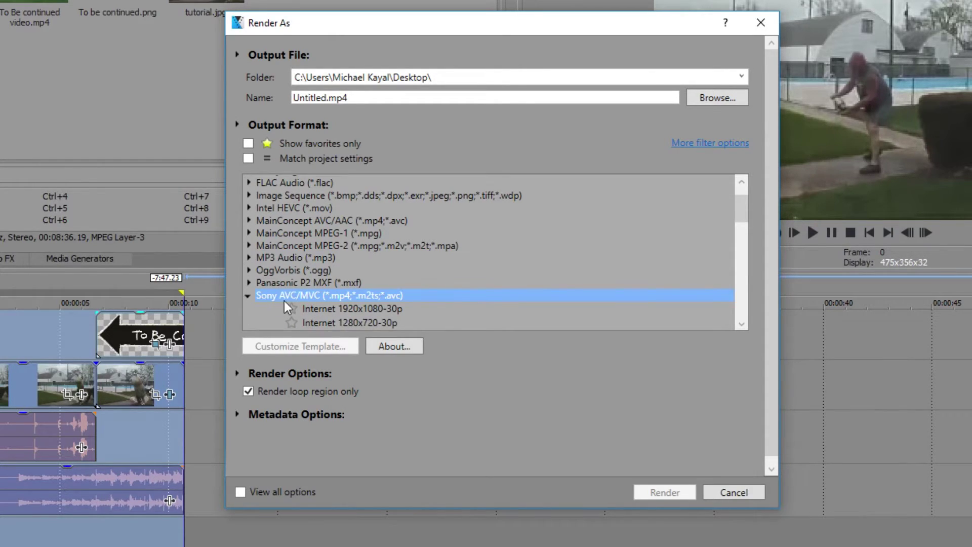
scroll(304, 296, down, 1)
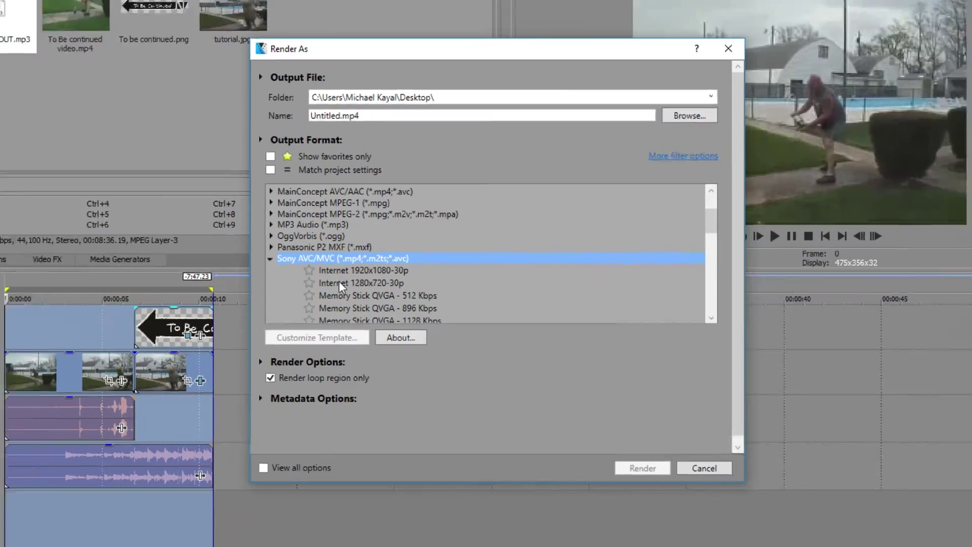
click(318, 285)
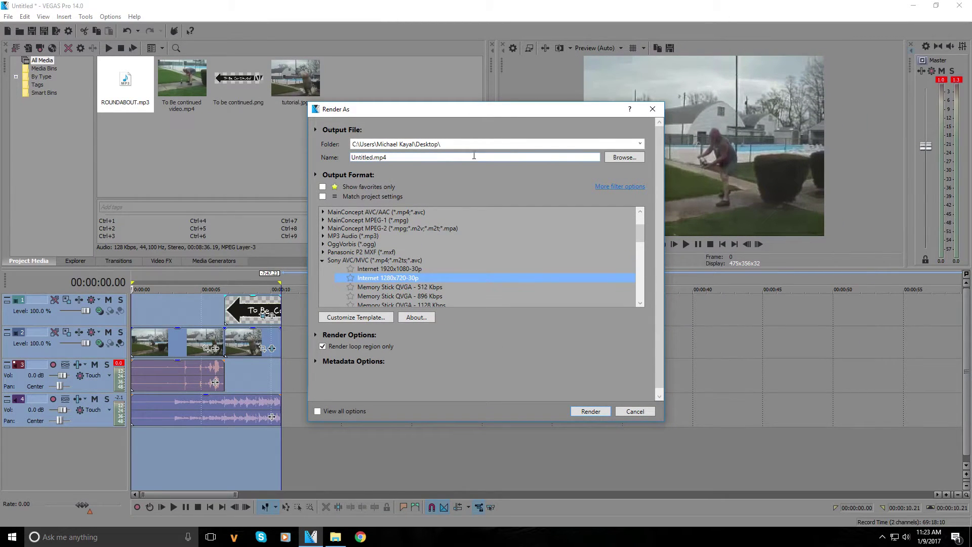
click(613, 157)
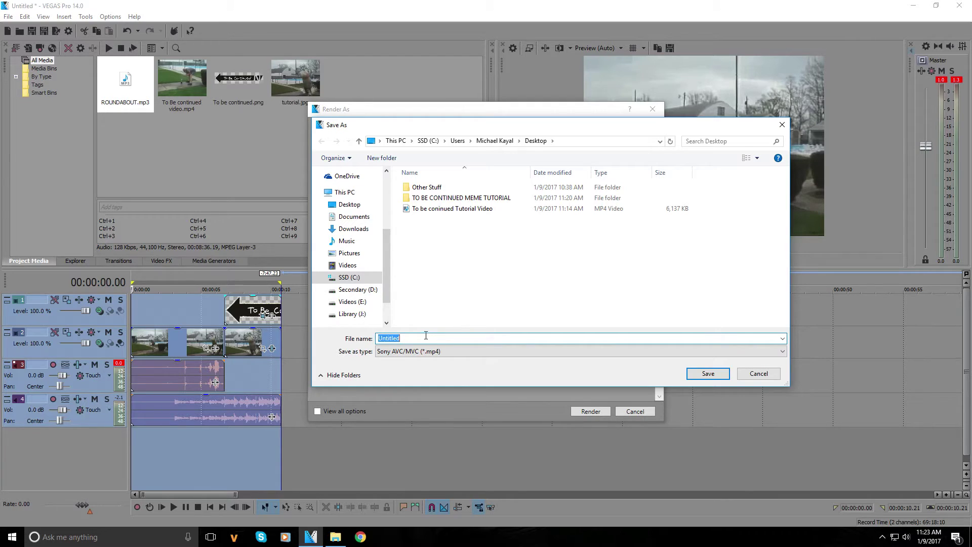
Name the render output Tutorial.mp4 on the Desktop.
text(Tutorial)
key(Return)
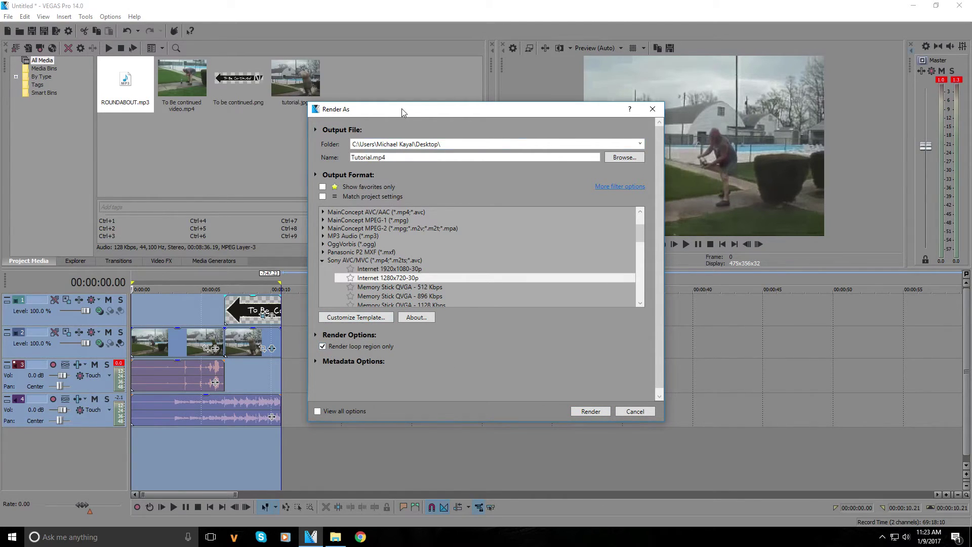
drag(402, 108, 488, 117)
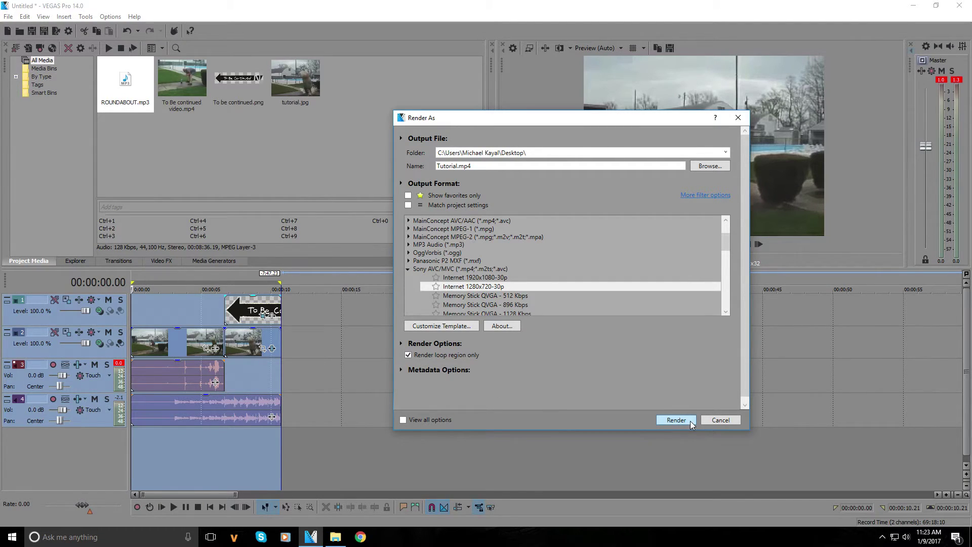
Start rendering the ten-second clip to Tutorial.mp4 and let the export run to completion.
click(664, 420)
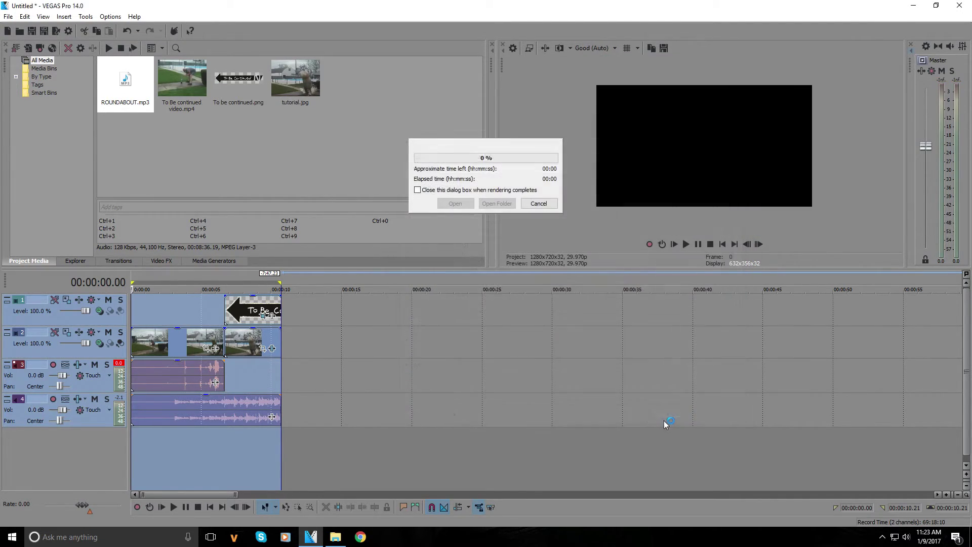